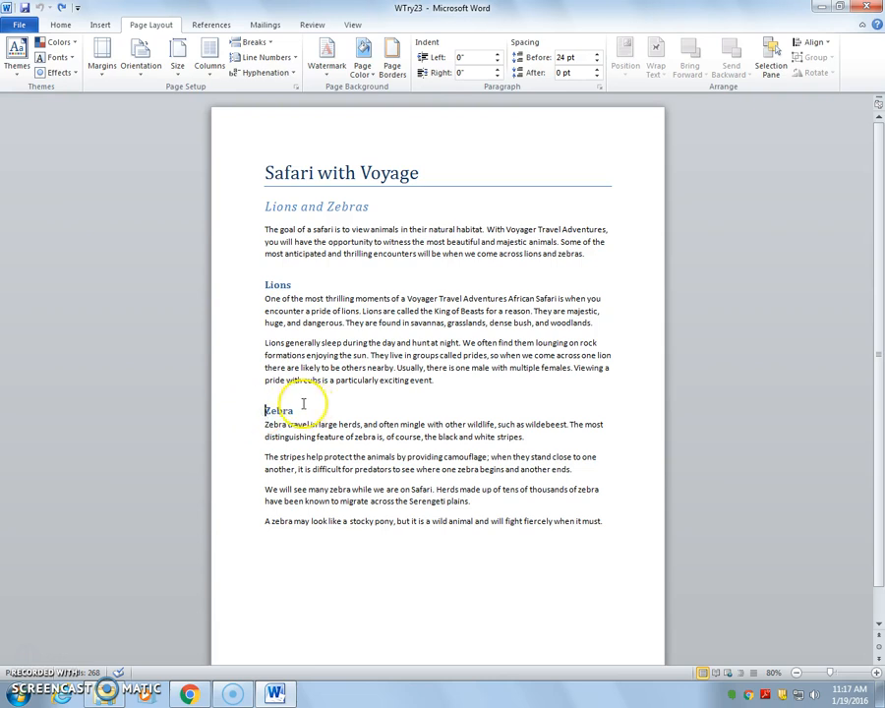
- Lay out the text below the "Safari with Voyage" title in three columns
click(311, 425)
click(265, 408)
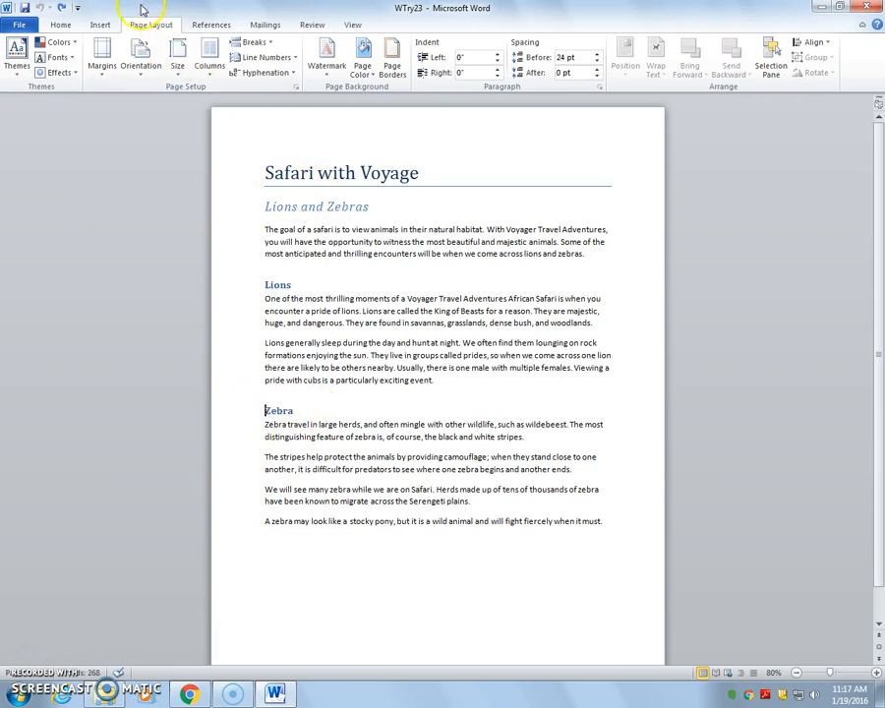
click(207, 77)
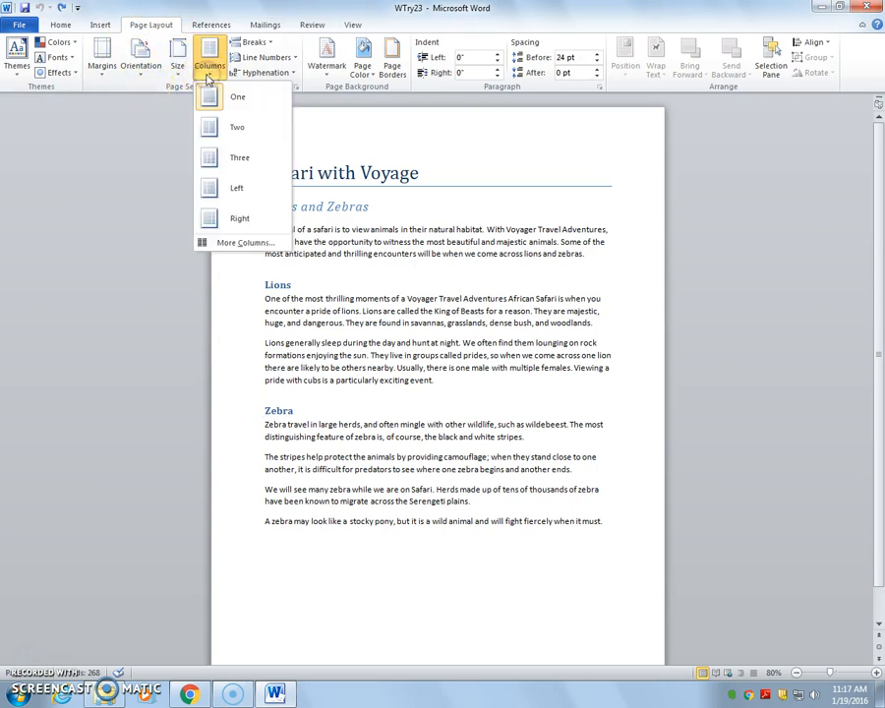
click(232, 162)
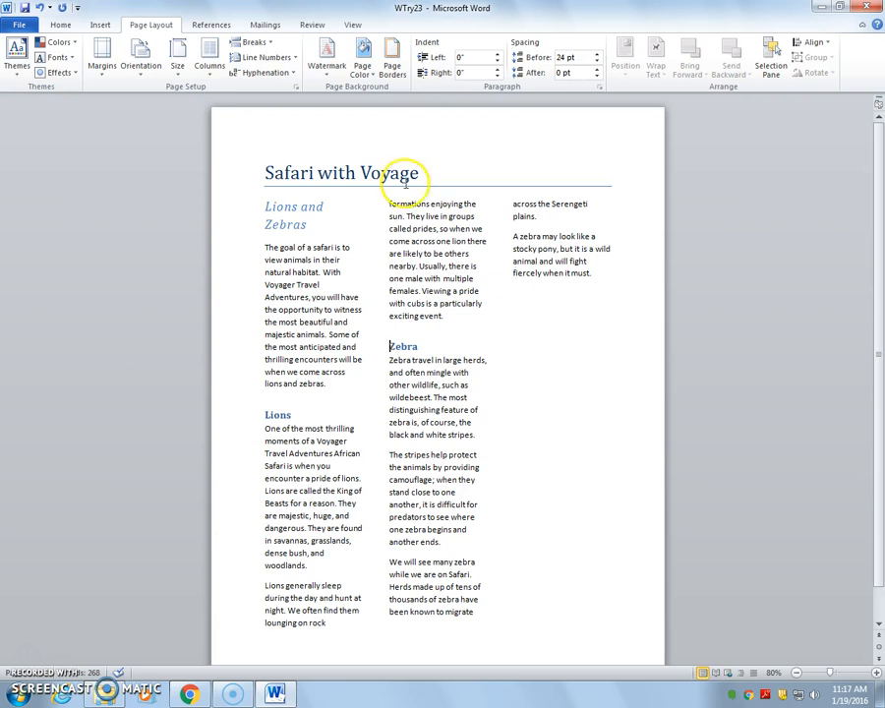
- Dismiss the Windows color scheme prompt without changing the scheme and look over the preset column layouts
click(209, 78)
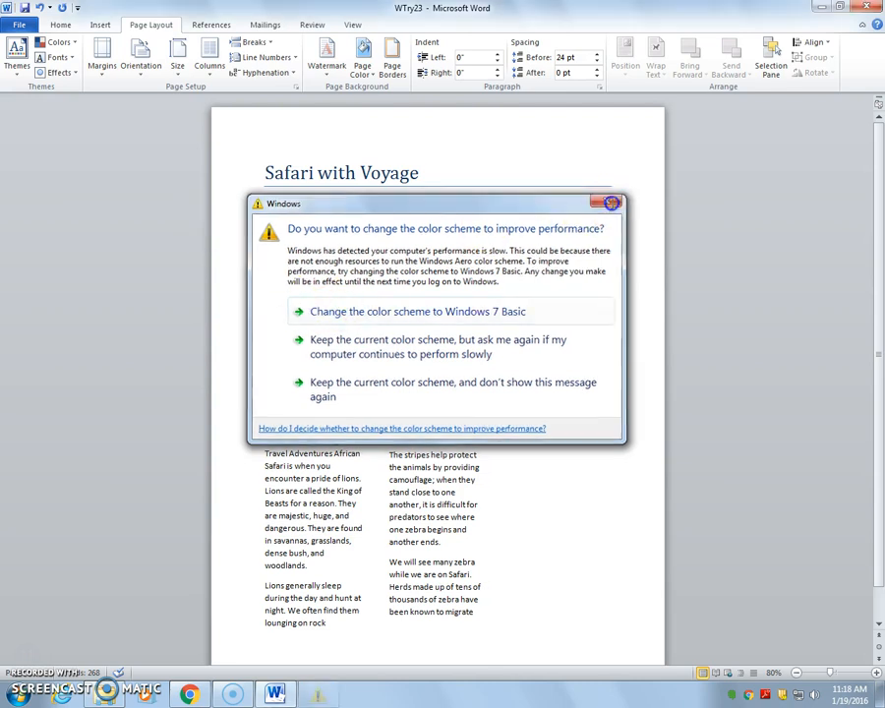
click(610, 202)
click(210, 59)
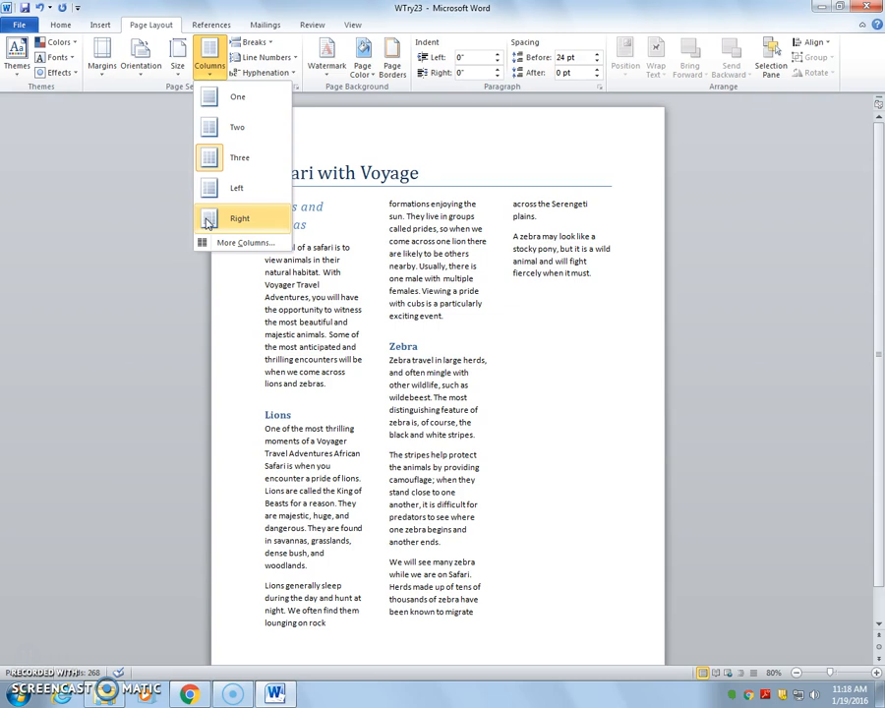
click(364, 406)
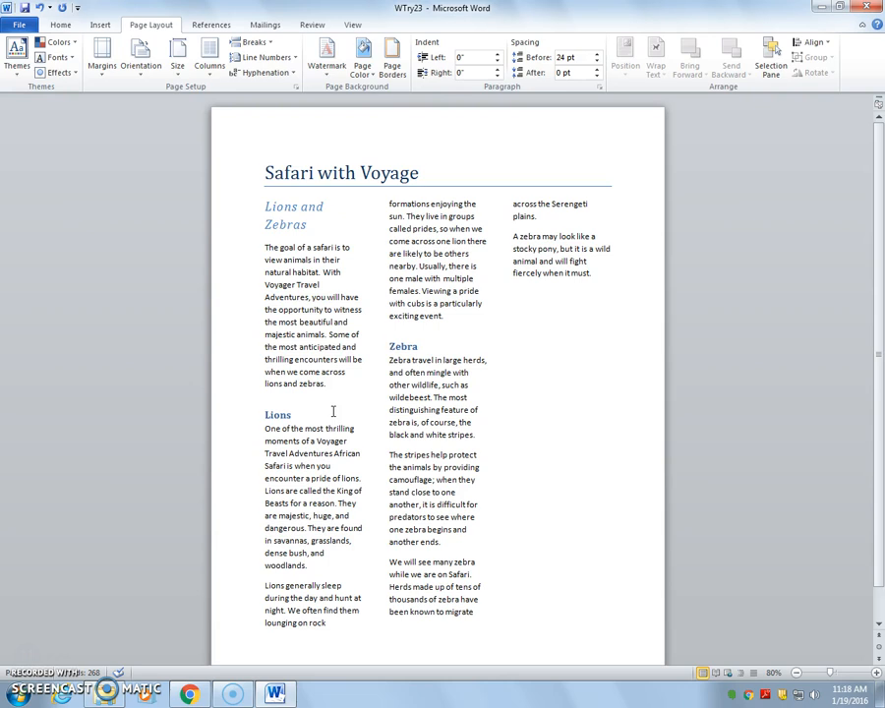
- In the detailed column settings for this section, choose the Left preset and set the first column's width to 2"
click(389, 346)
click(206, 77)
click(209, 242)
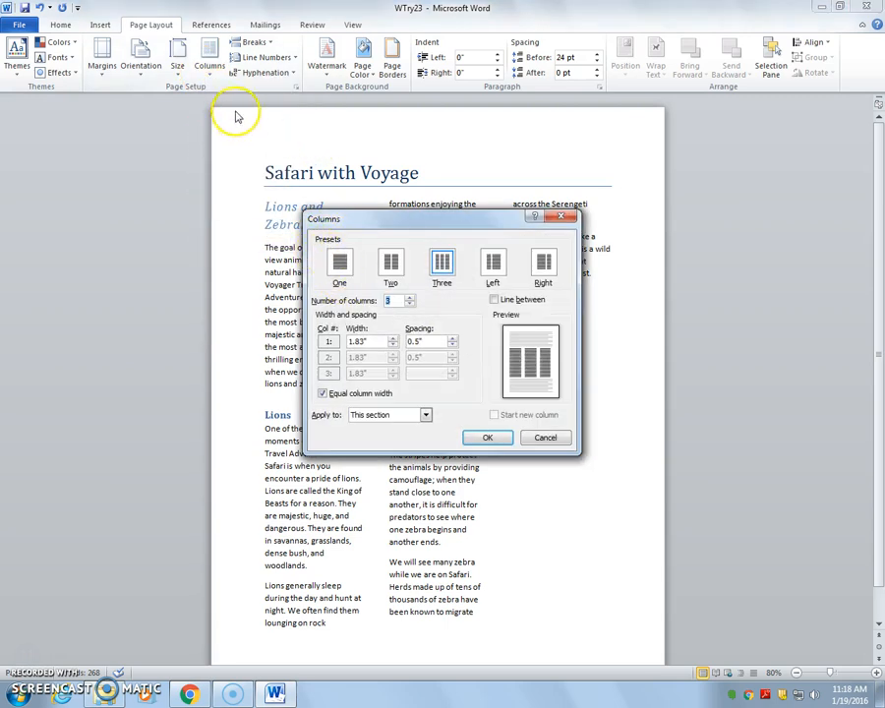
click(337, 268)
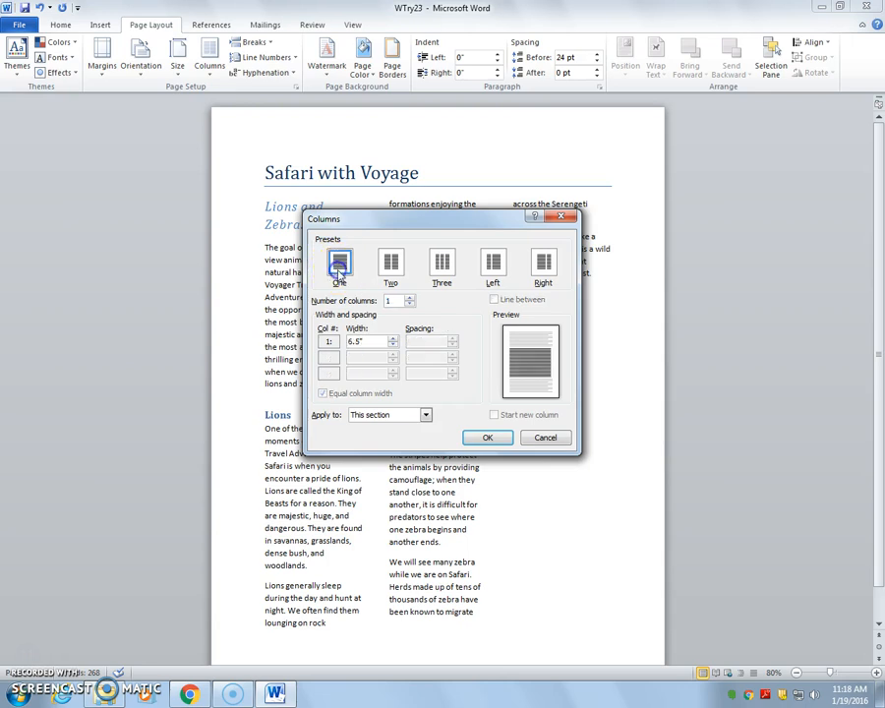
click(390, 269)
click(441, 262)
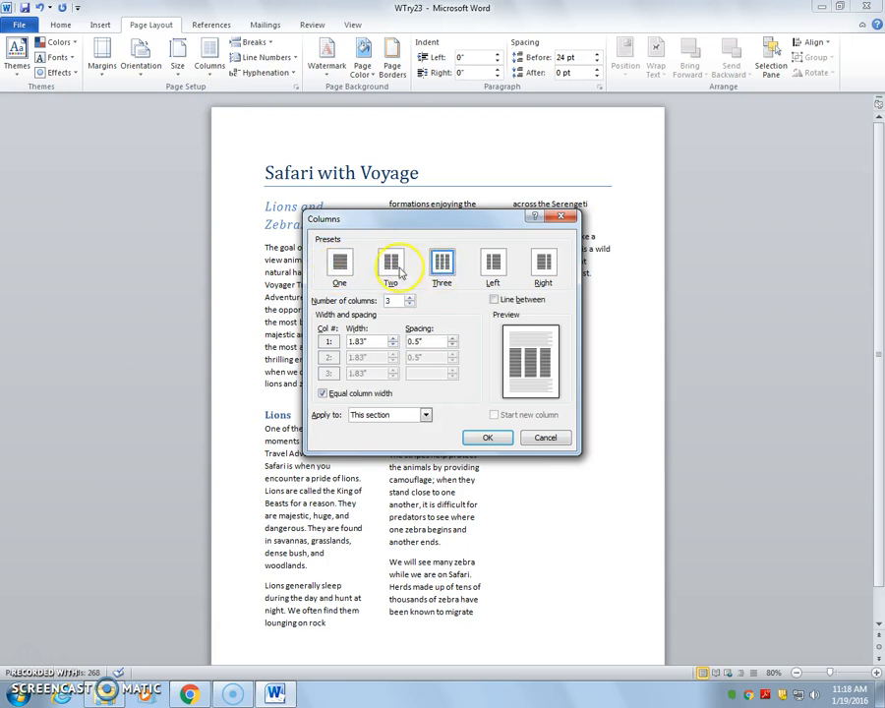
click(493, 263)
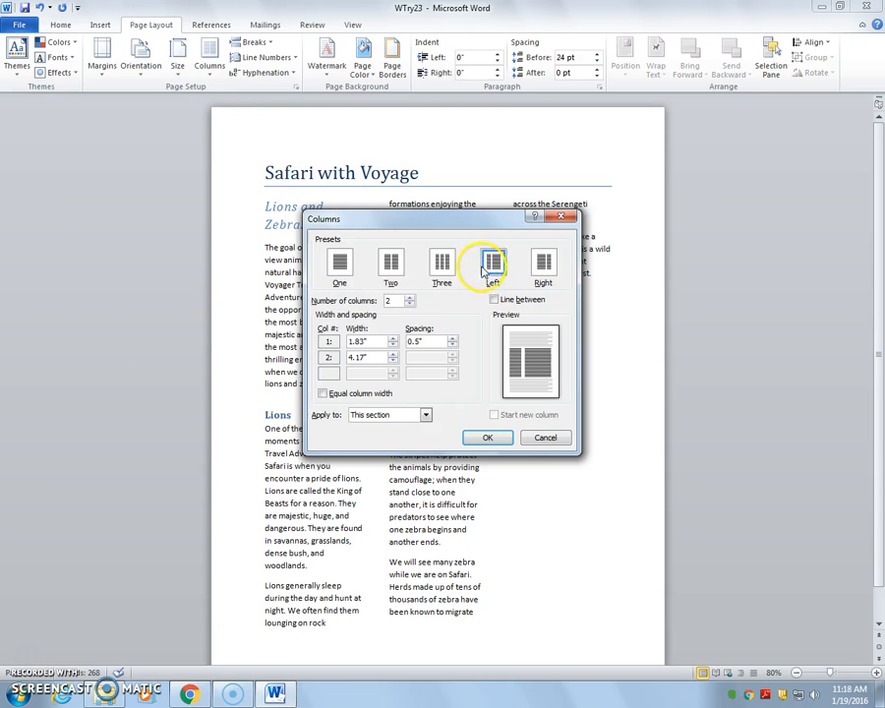
click(545, 265)
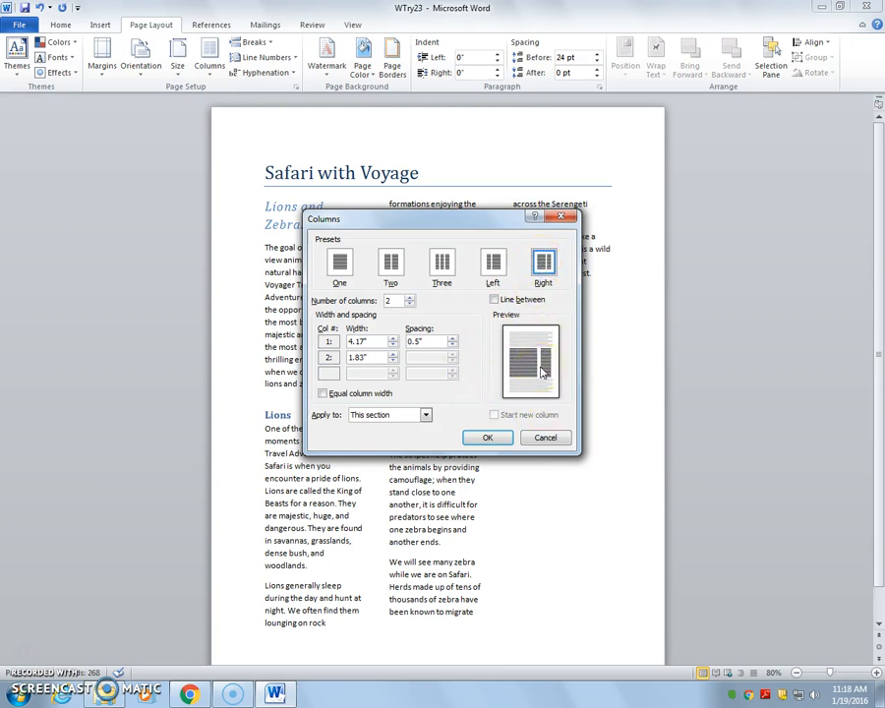
click(490, 261)
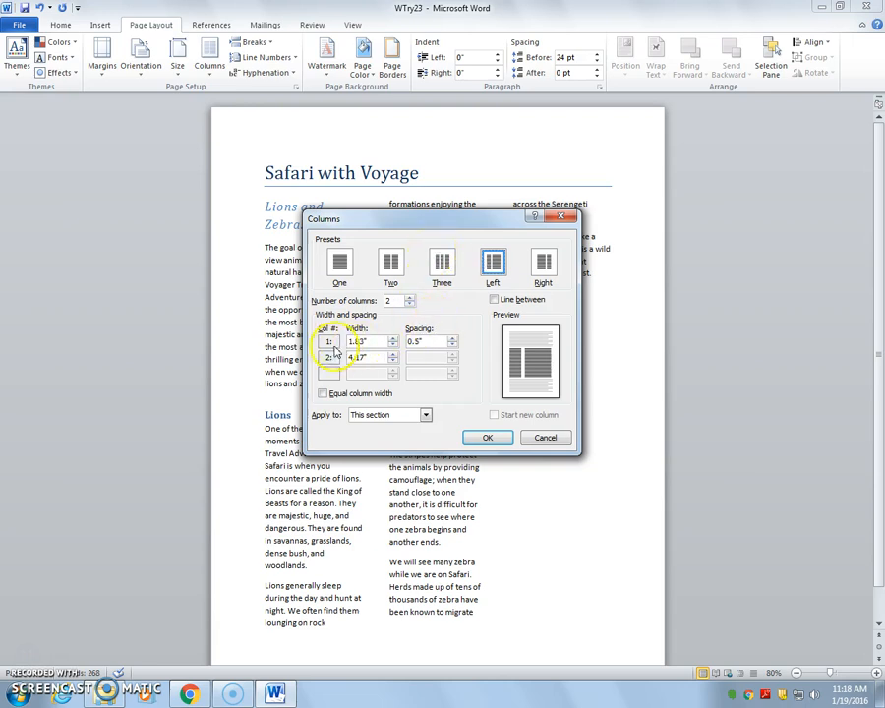
click(393, 339)
click(392, 338)
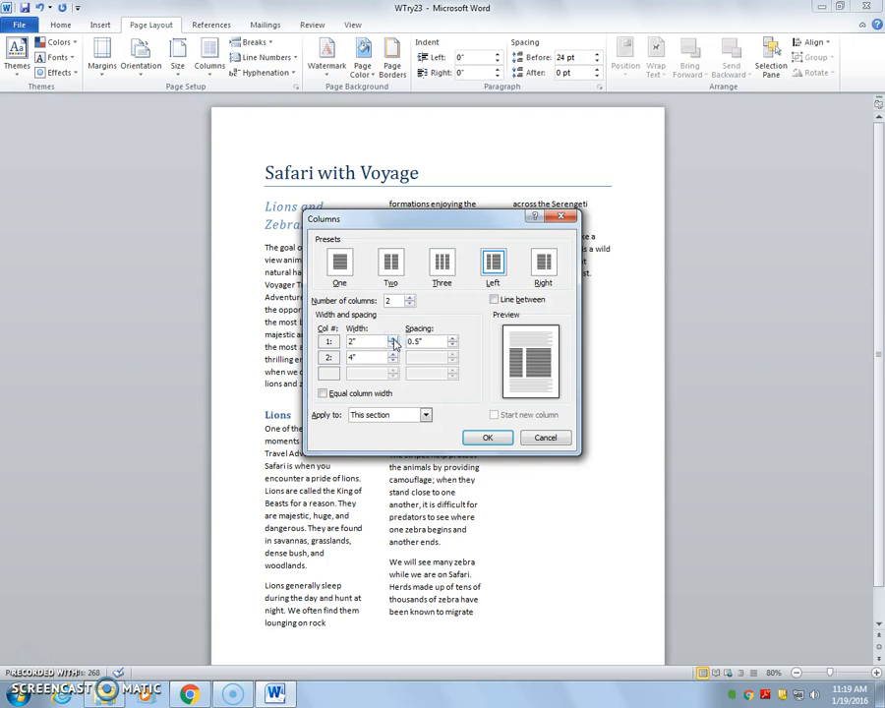
- Set the column spacing to 1", add a line between the columns, and apply the settings to this section
click(421, 342)
drag(407, 216, 558, 213)
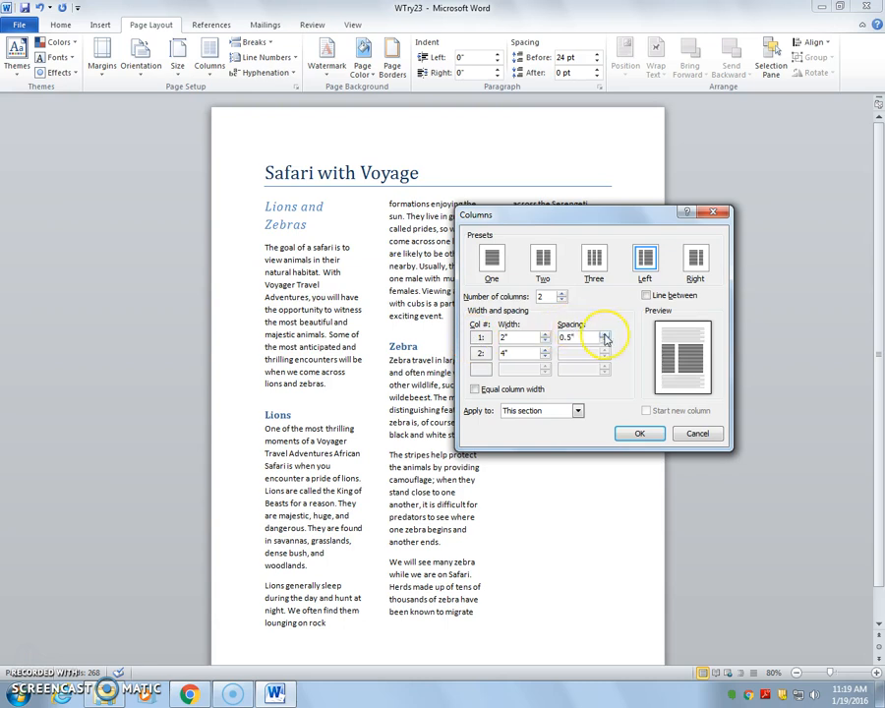
click(605, 336)
click(605, 336)
click(604, 335)
click(604, 335)
click(604, 336)
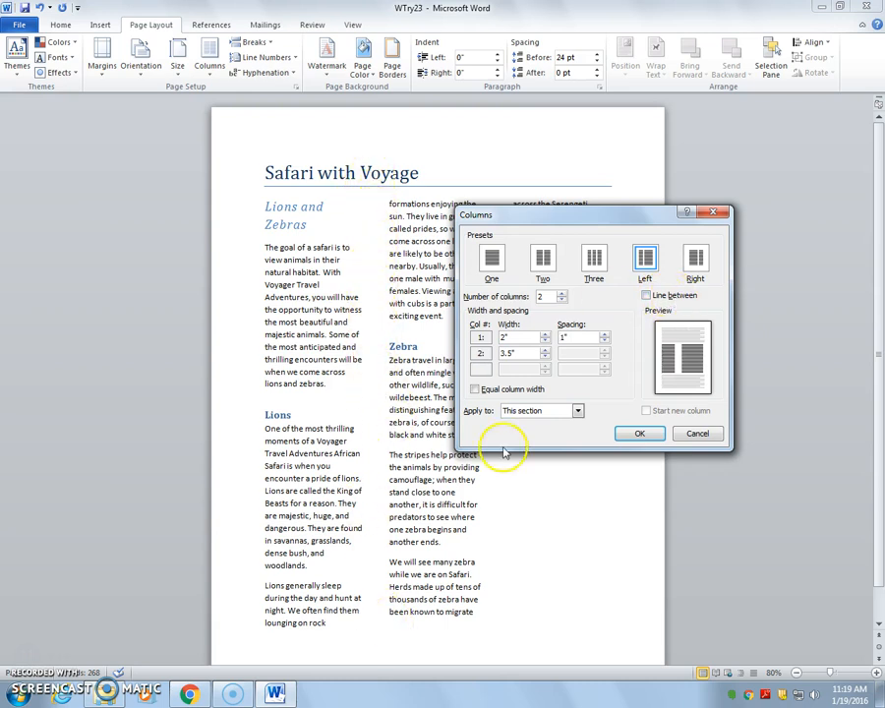
click(647, 296)
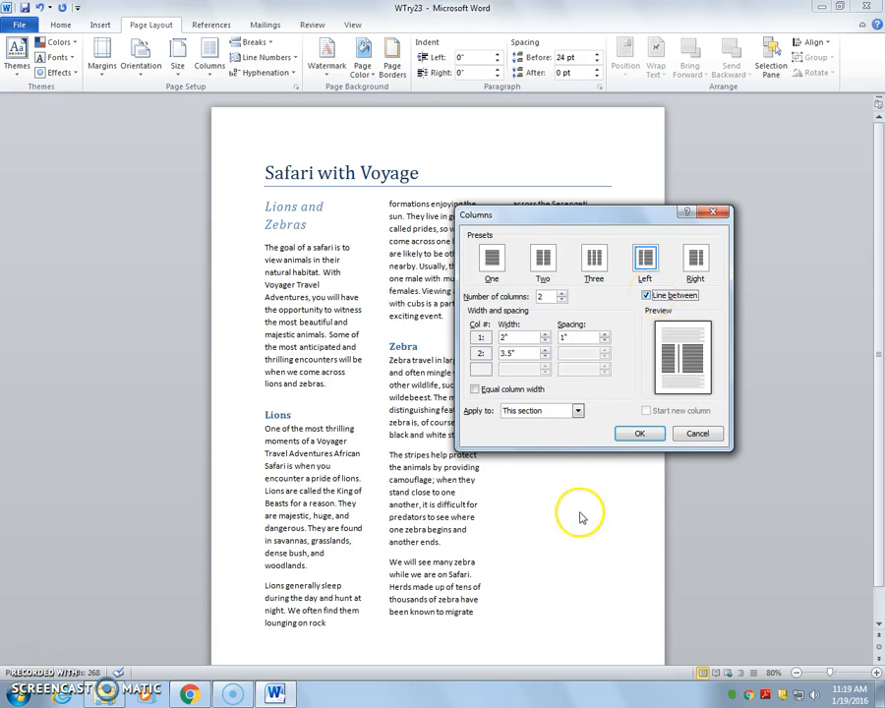
click(636, 436)
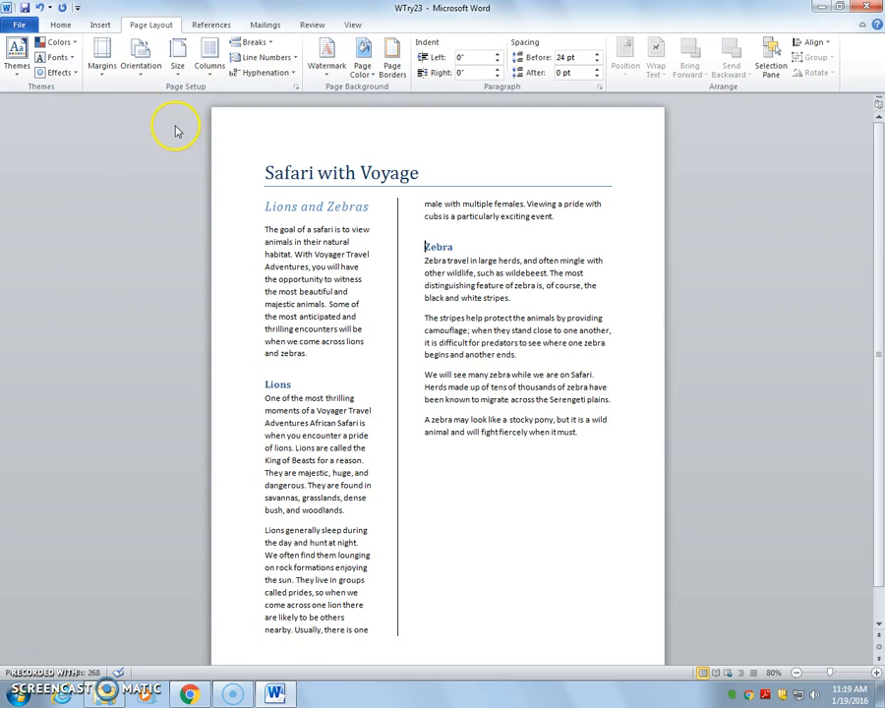
- Change the section's layout to two equal columns using the Two preset
click(210, 55)
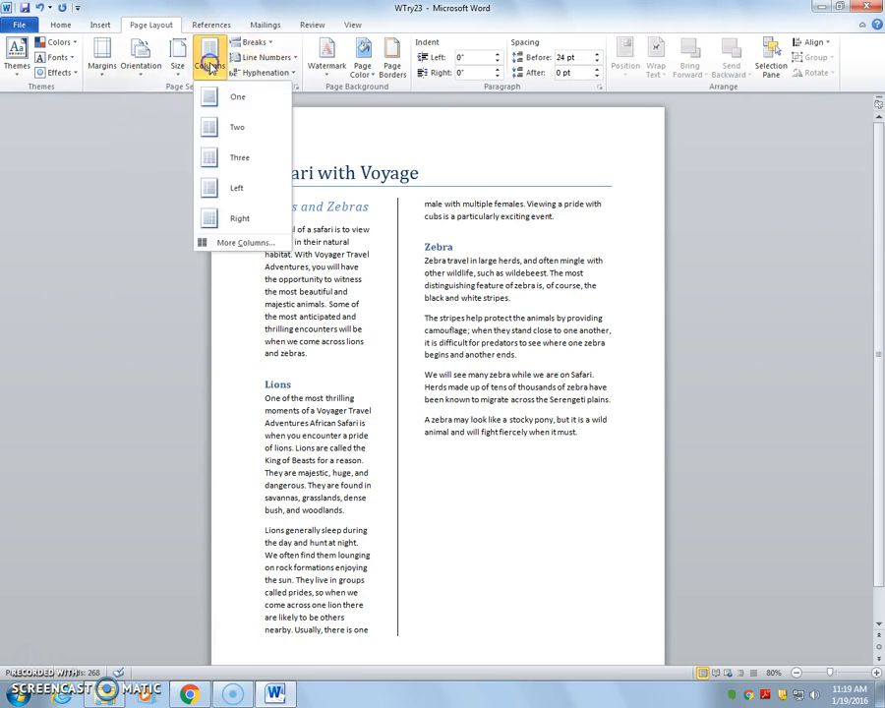
click(238, 129)
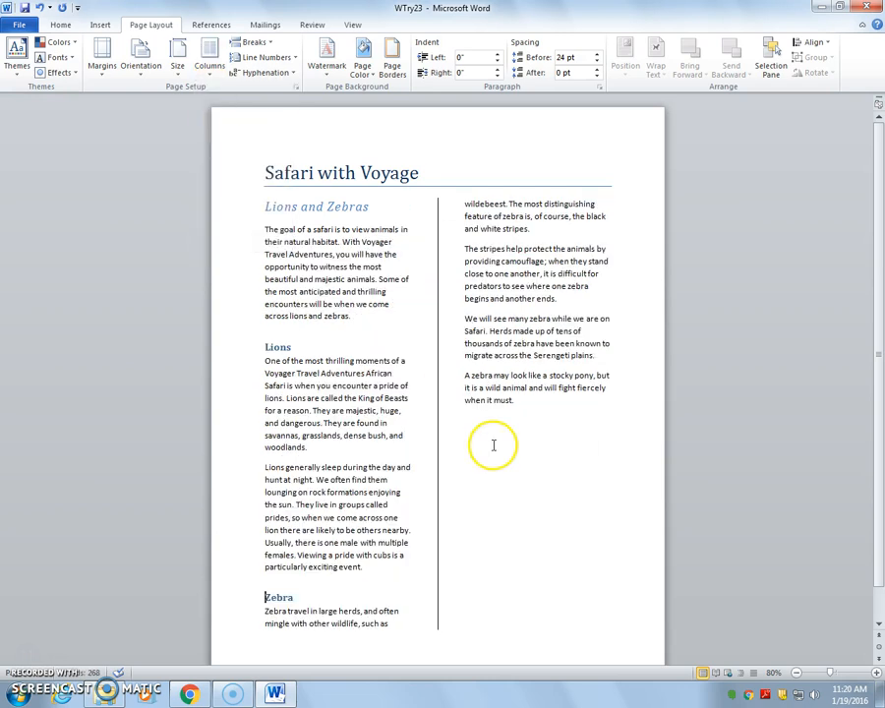
click(209, 59)
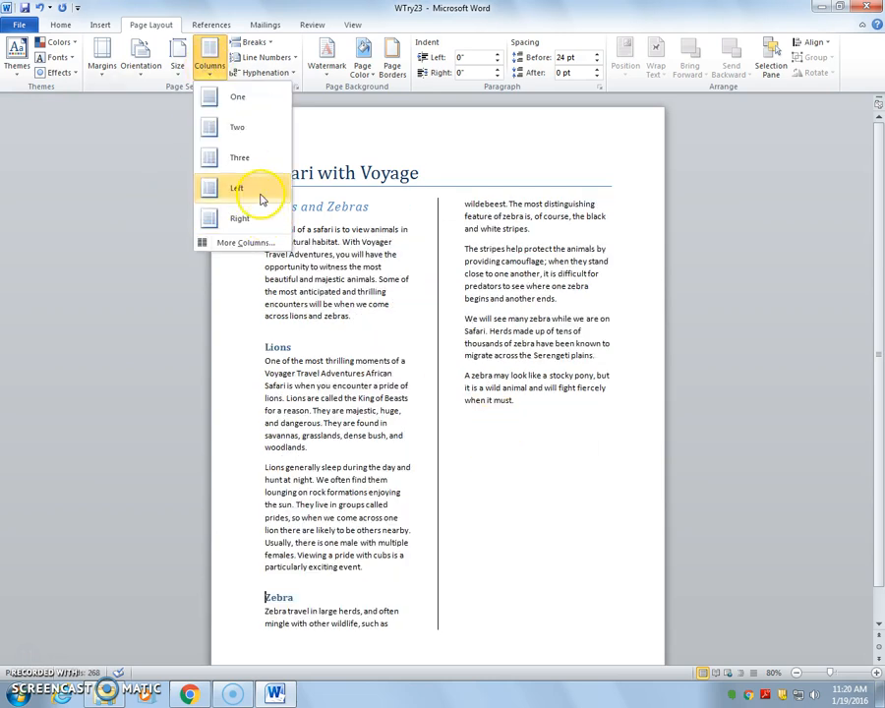
click(476, 335)
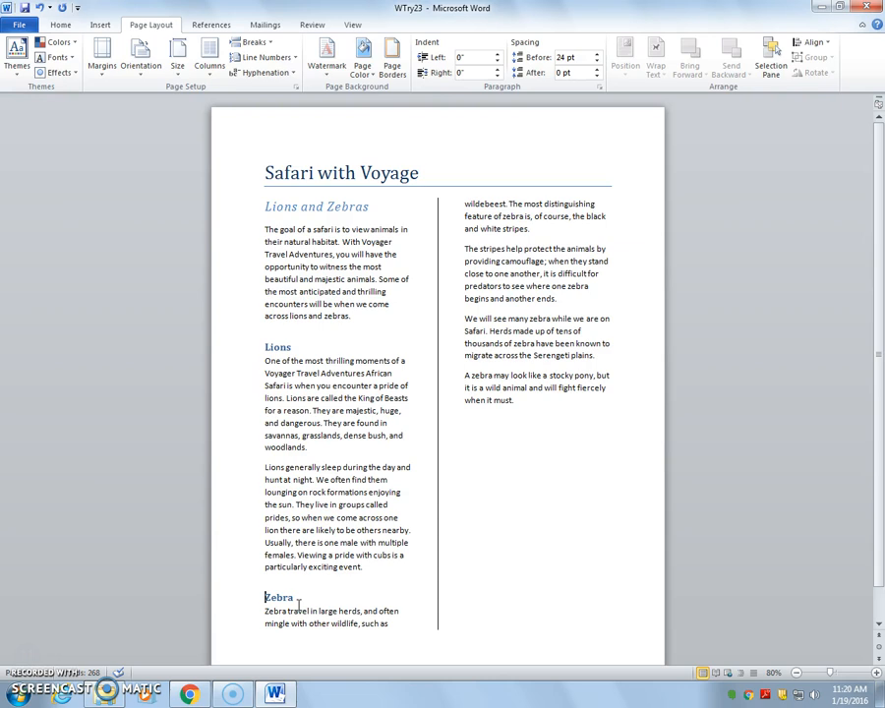
- Insert a column break before the Zebra heading, dismissing the Windows color scheme prompt
click(265, 607)
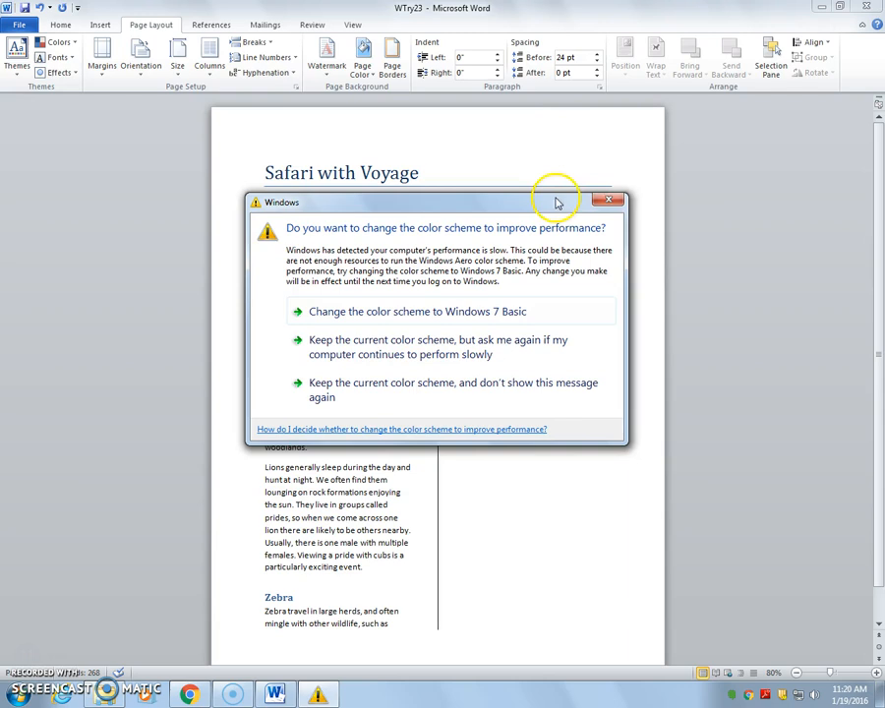
click(609, 200)
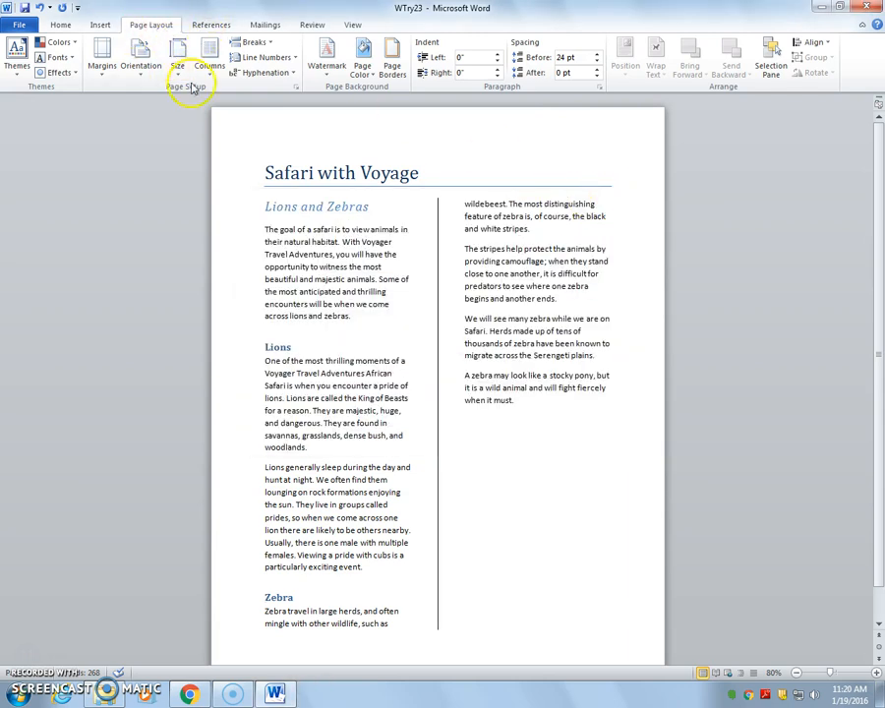
click(253, 43)
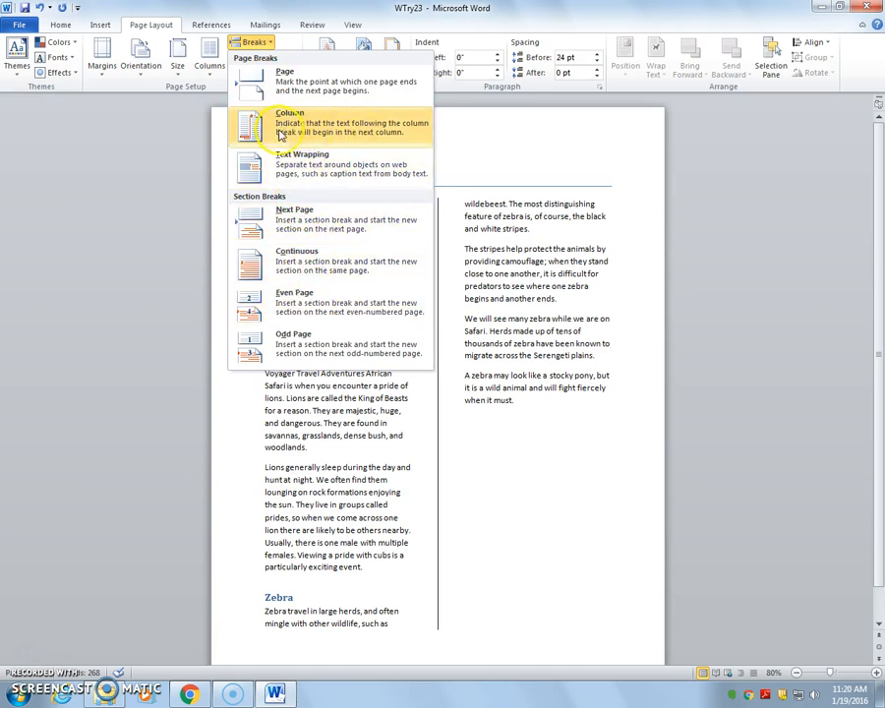
click(322, 133)
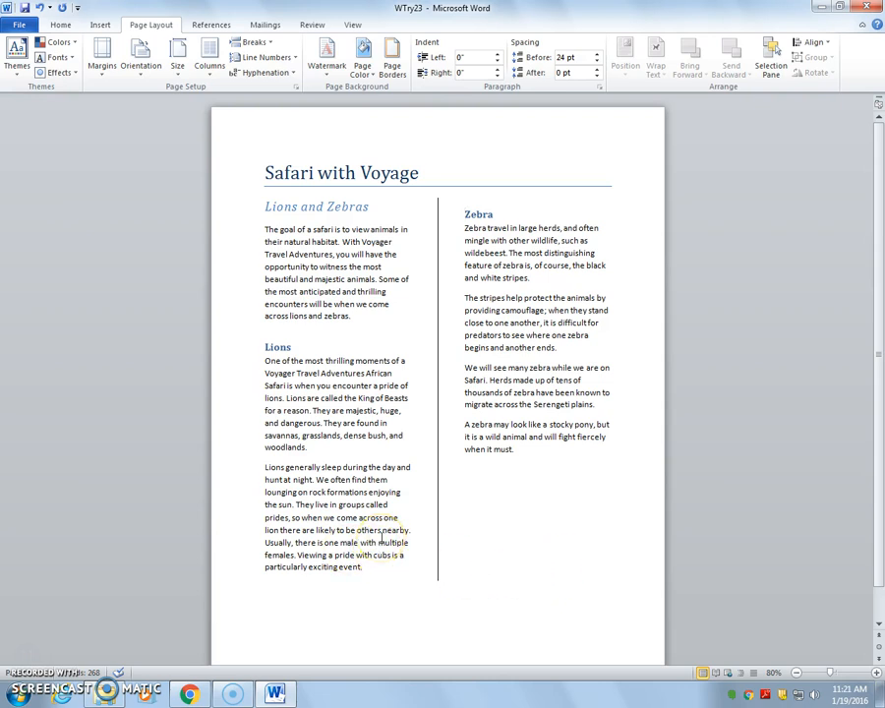
click(374, 574)
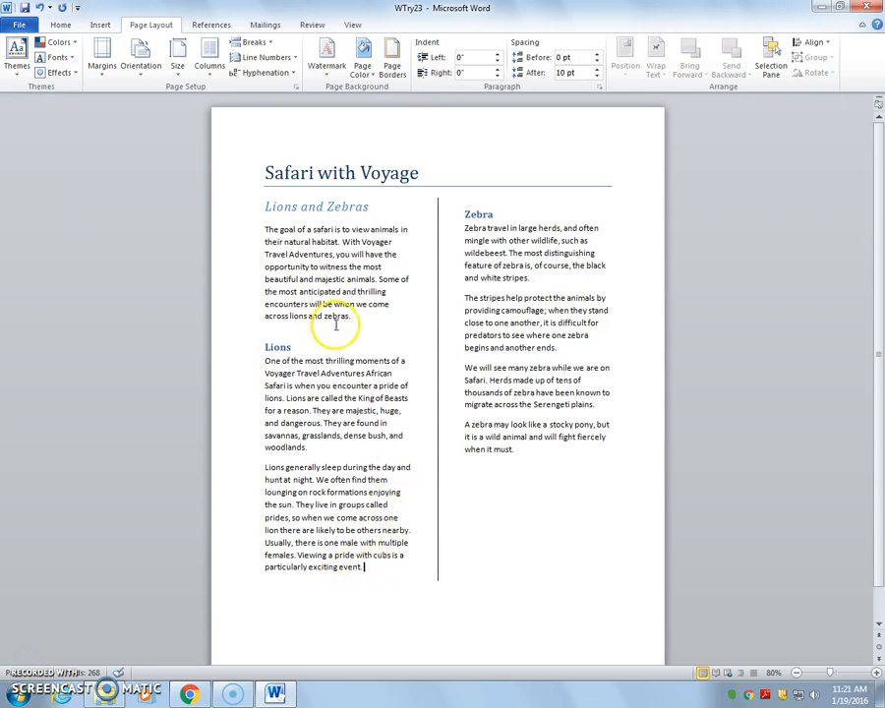
click(255, 44)
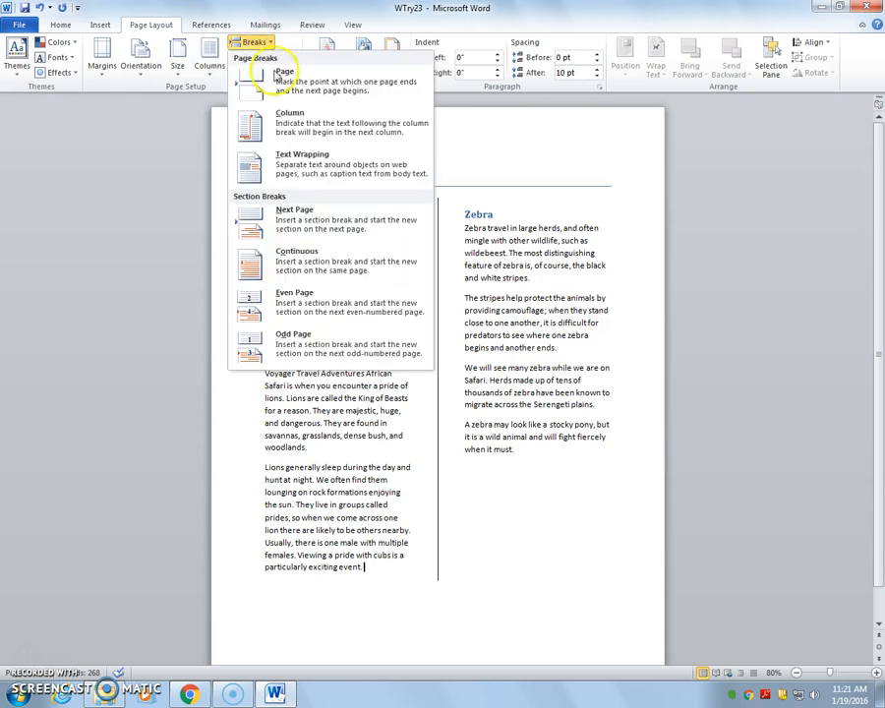
click(400, 404)
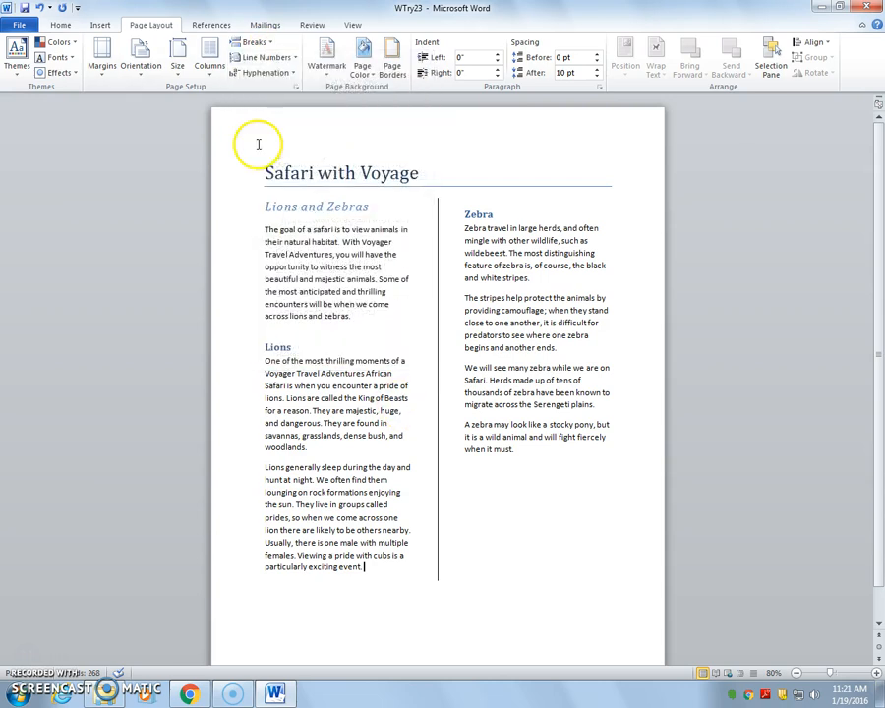
- Delete the column break before the Zebra heading with formatting marks shown temporarily
click(63, 26)
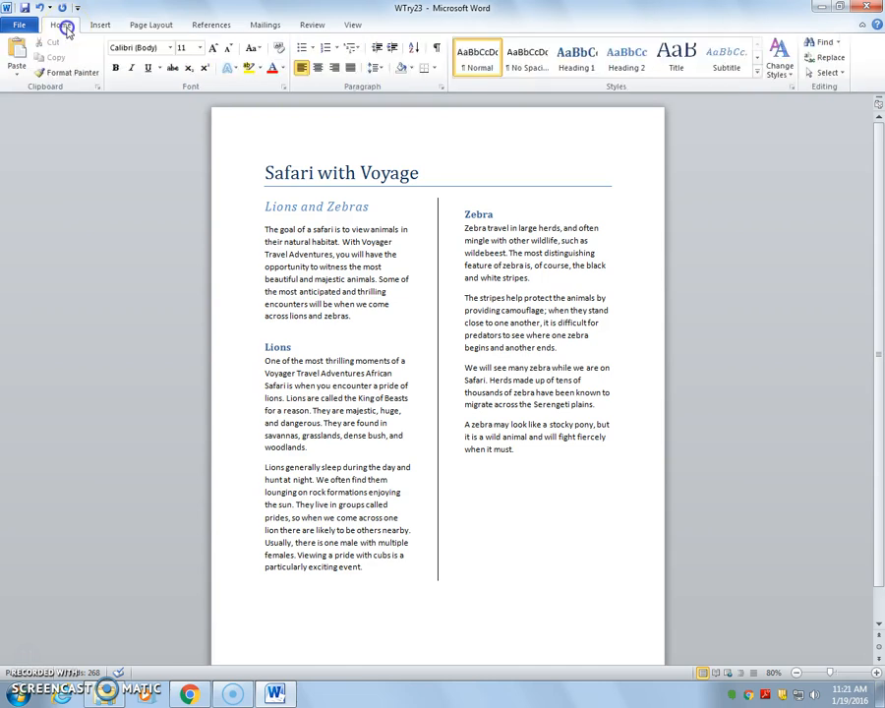
click(437, 49)
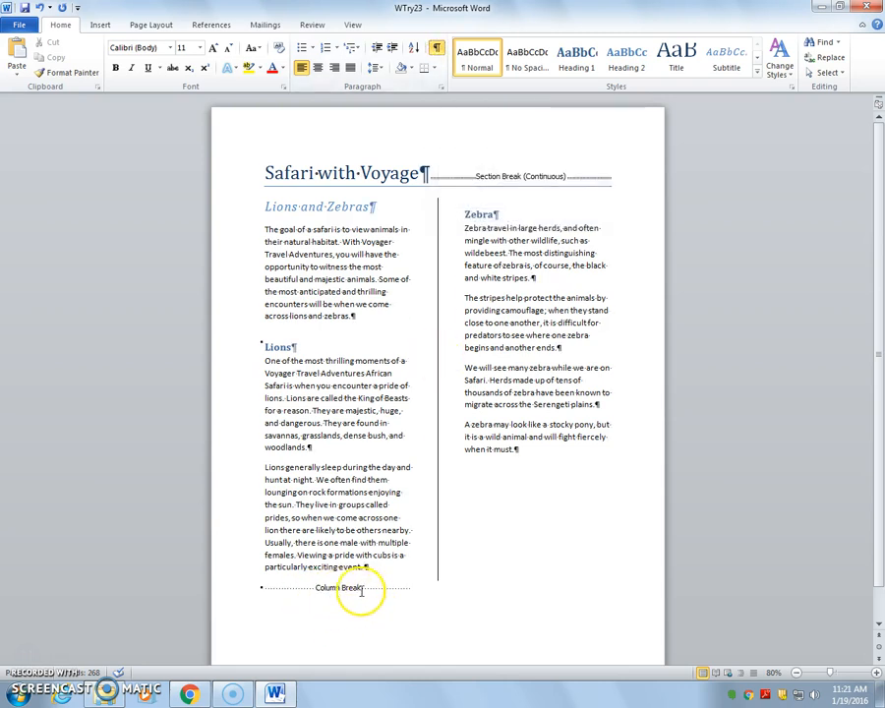
click(268, 588)
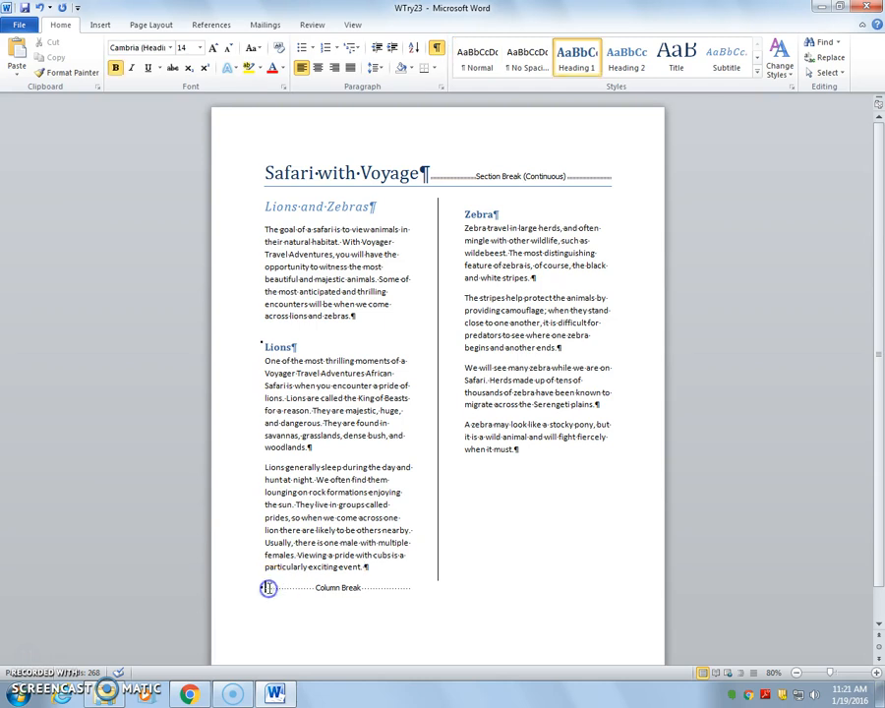
key(Delete)
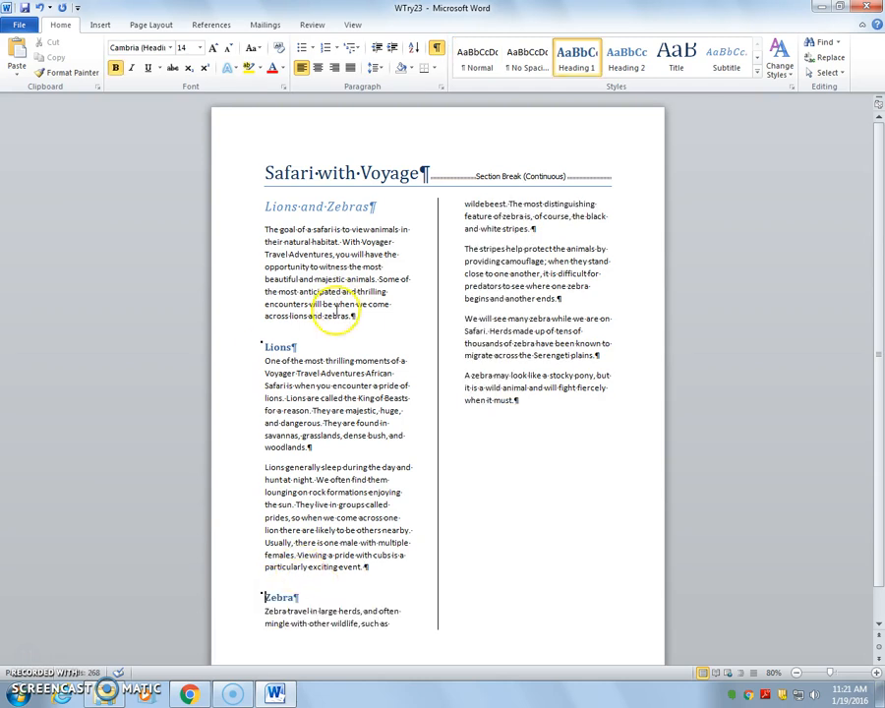
click(439, 49)
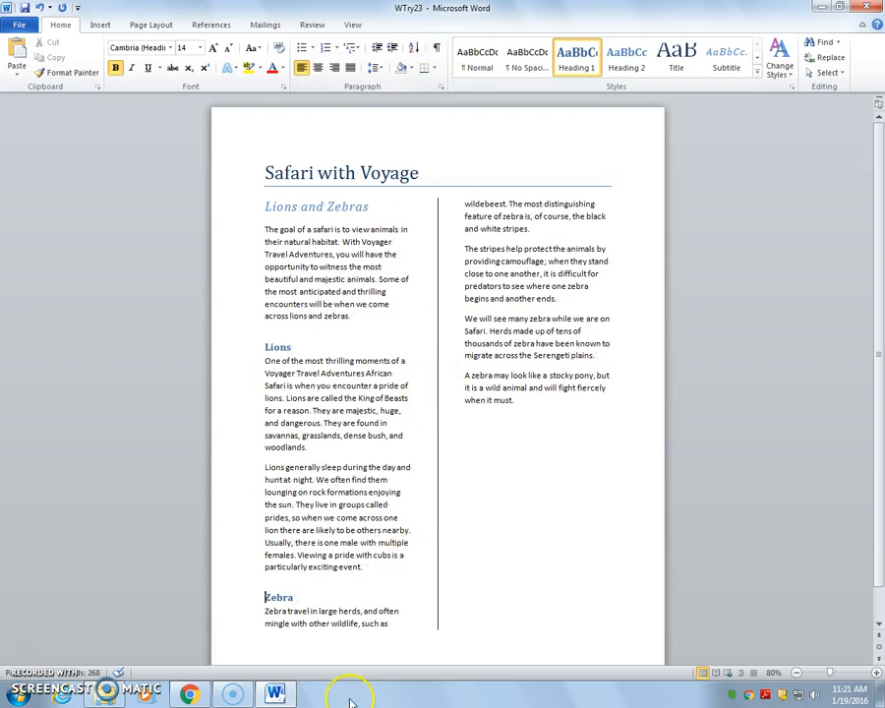
- Insert a continuous section break after the last paragraph to balance the two columns
click(525, 398)
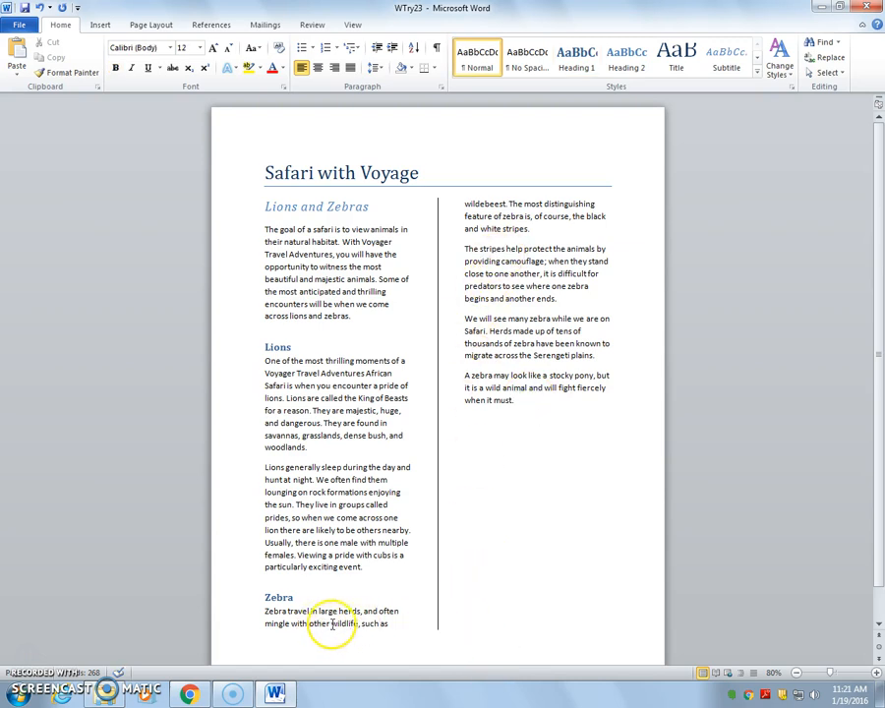
click(153, 24)
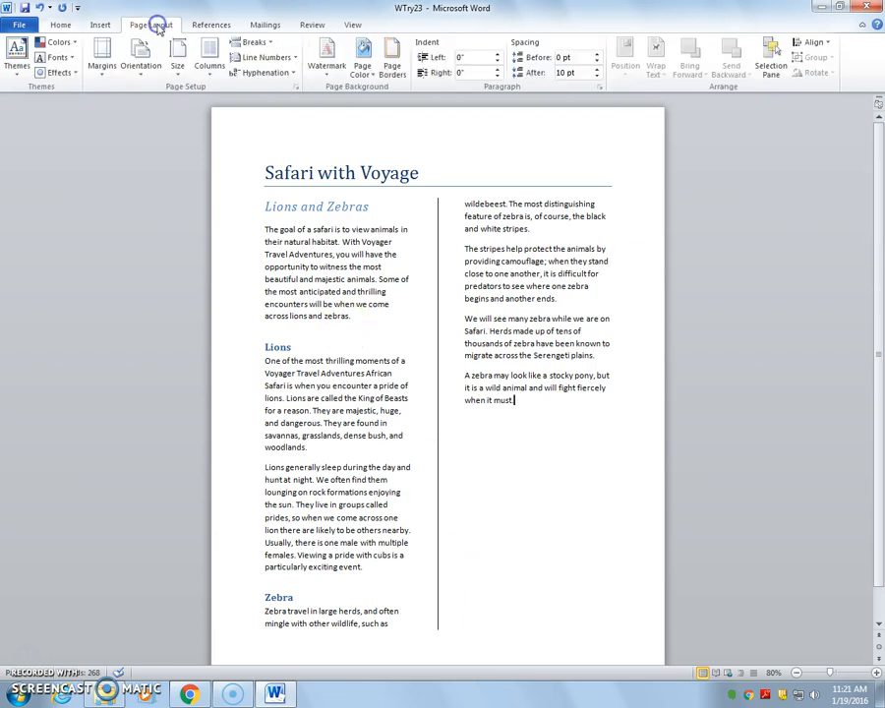
click(246, 42)
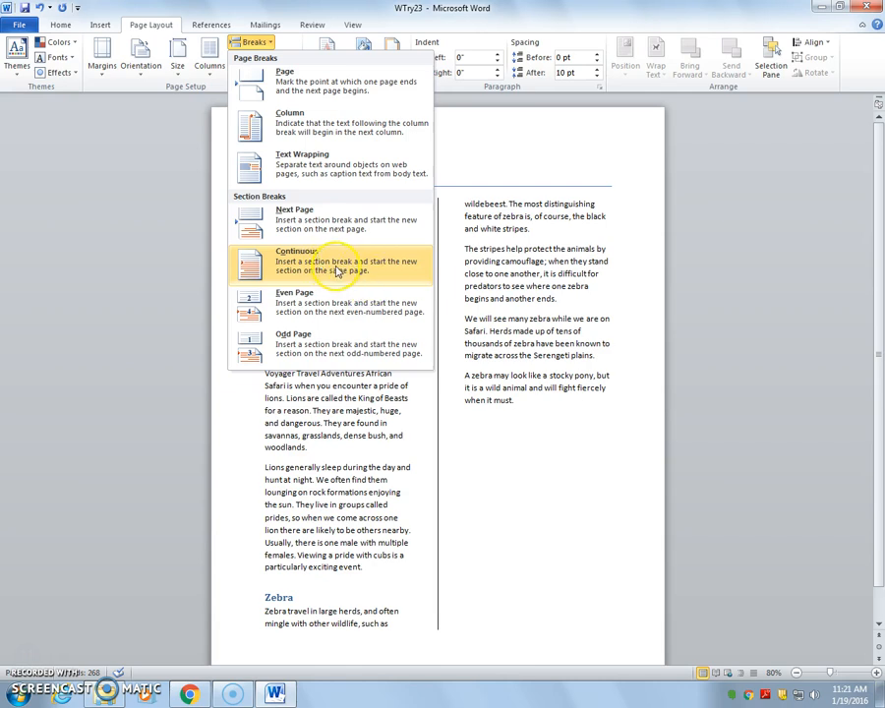
click(337, 264)
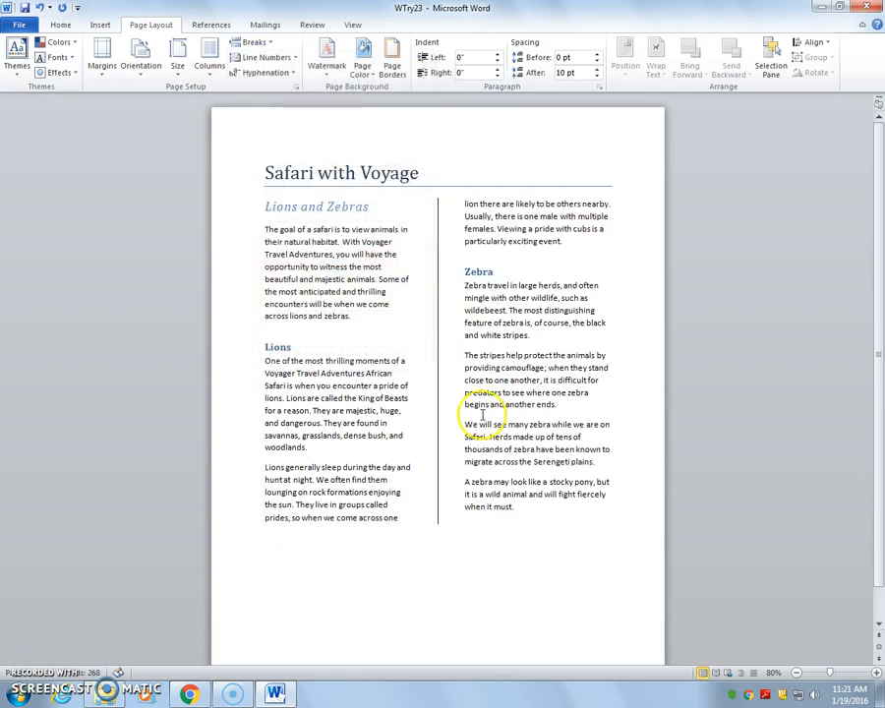